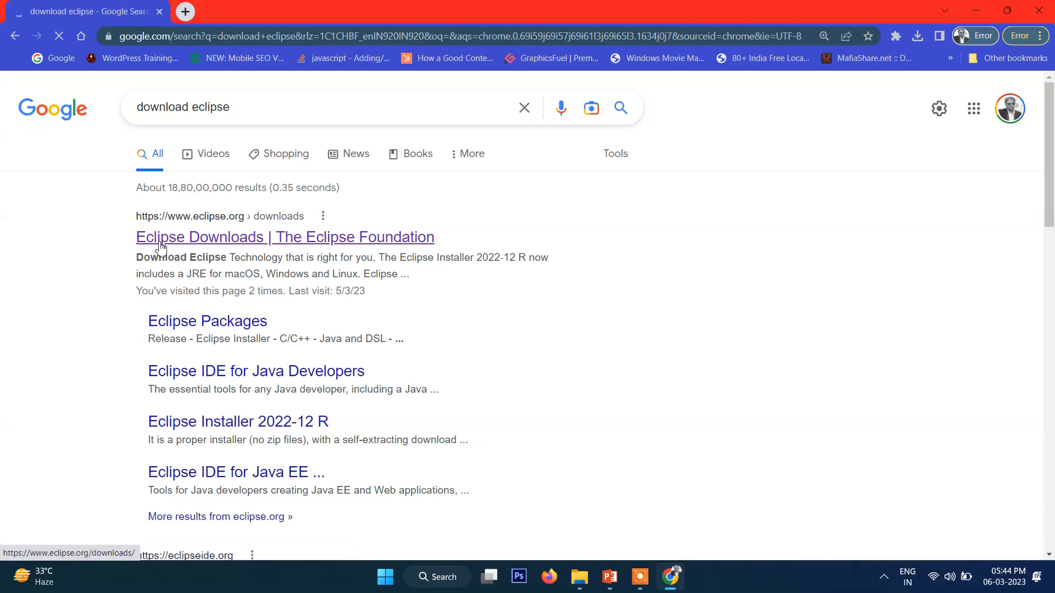
Open the Eclipse downloads page from the search results and go to the x86_64 download of Eclipse IDE 2022-12.
left_click(170, 238)
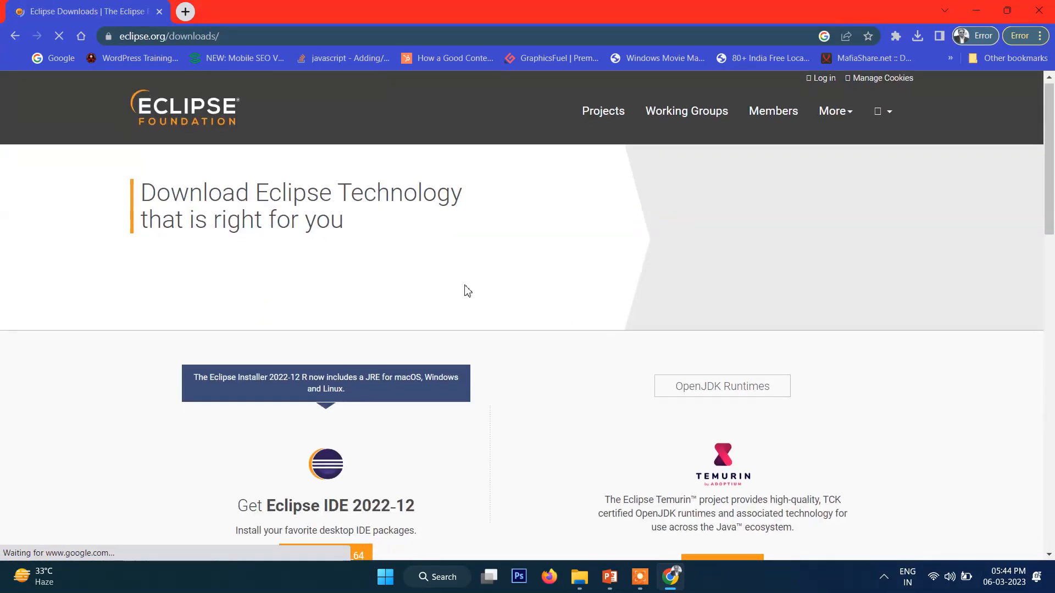
scroll(511, 341, "down", 3)
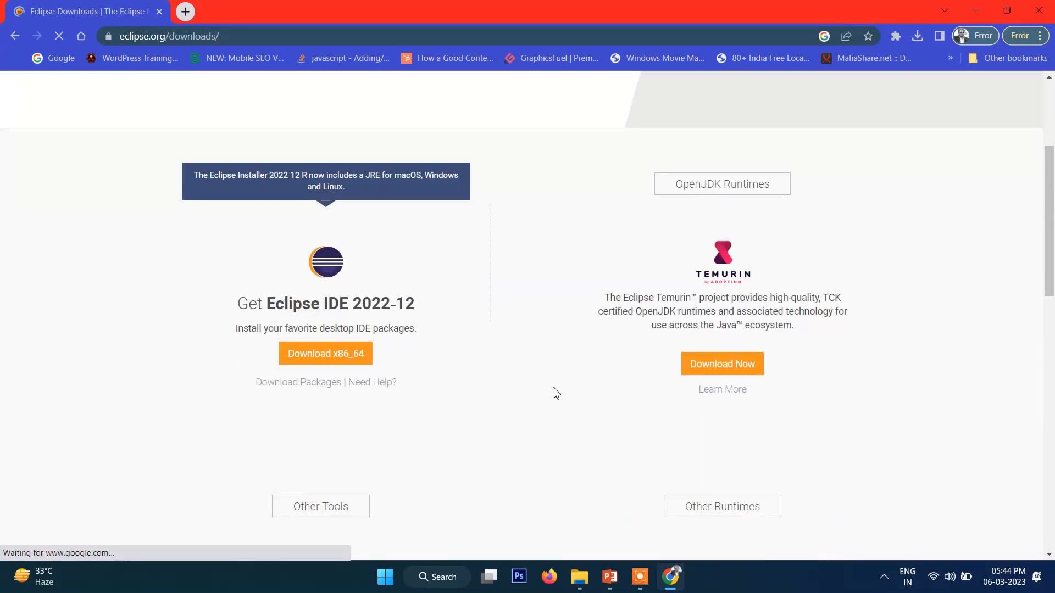
left_click(347, 355)
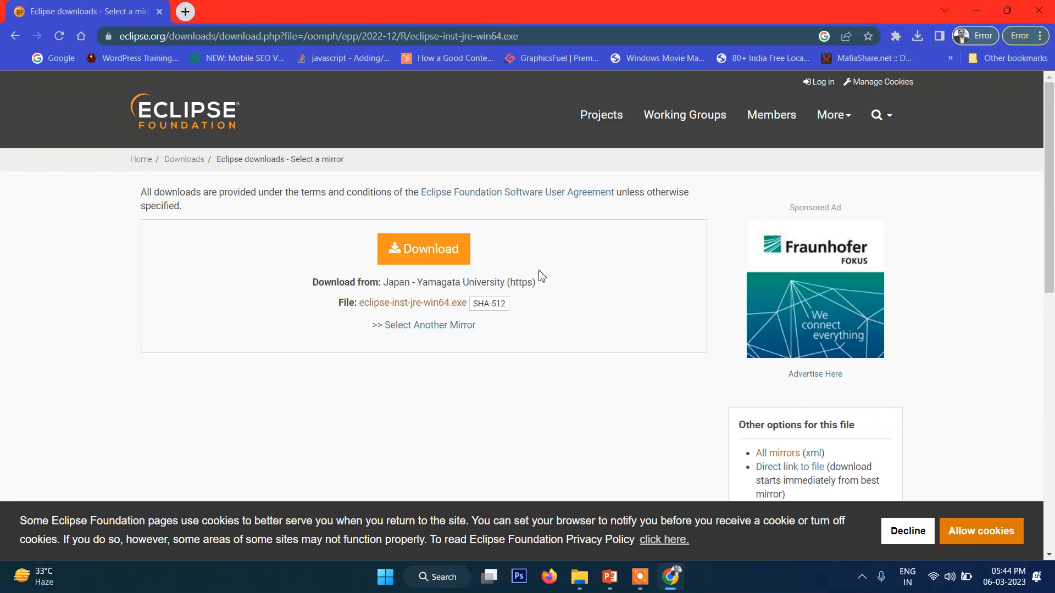
Locate the downloaded eclipse-inst-jre-win64.exe in its folder and run the installer.
key("ctrl+j")
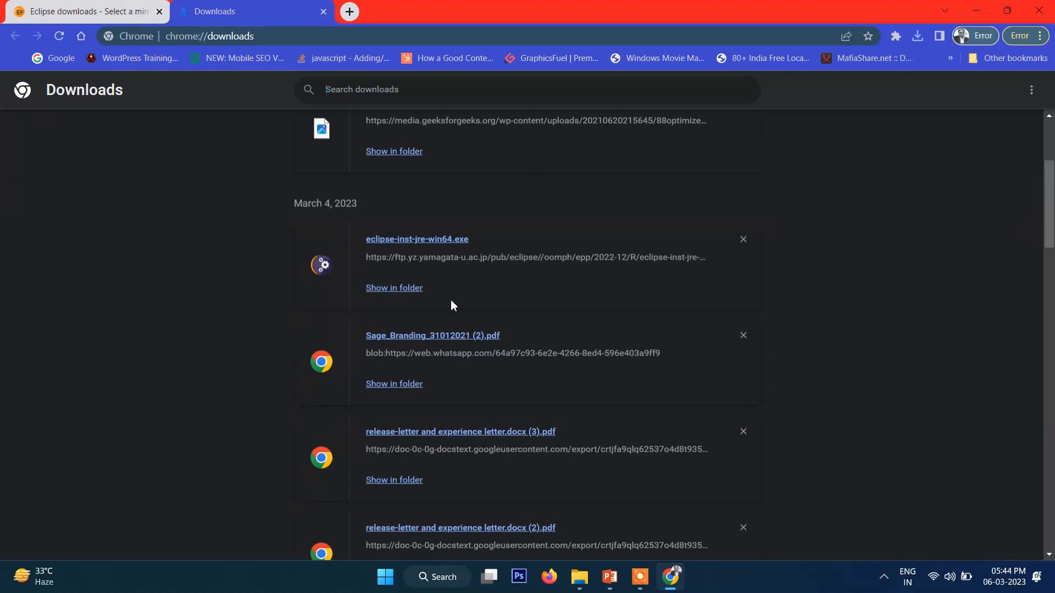
left_click(383, 289)
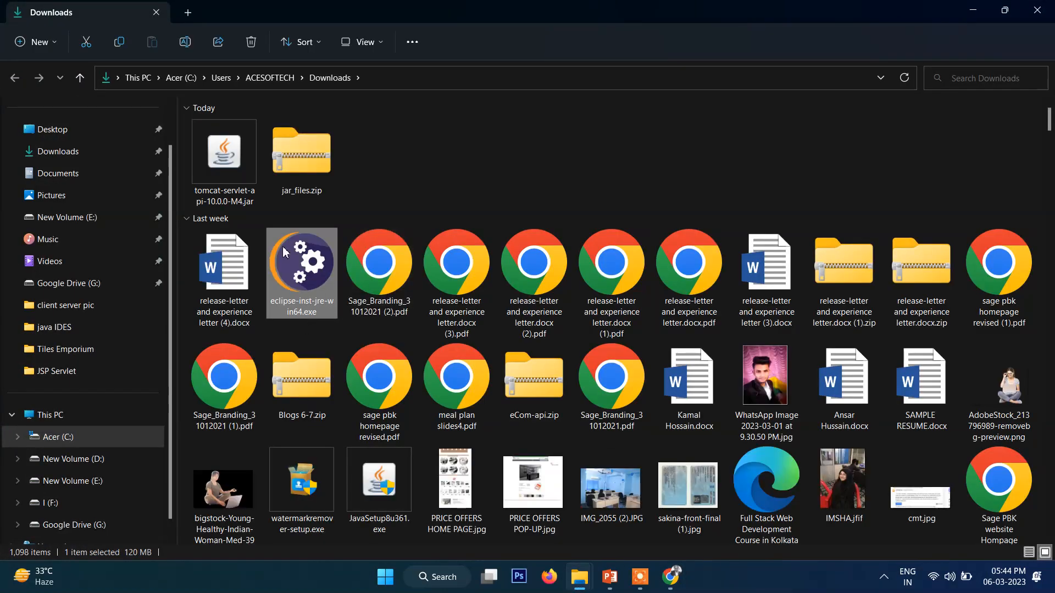
double_click(302, 280)
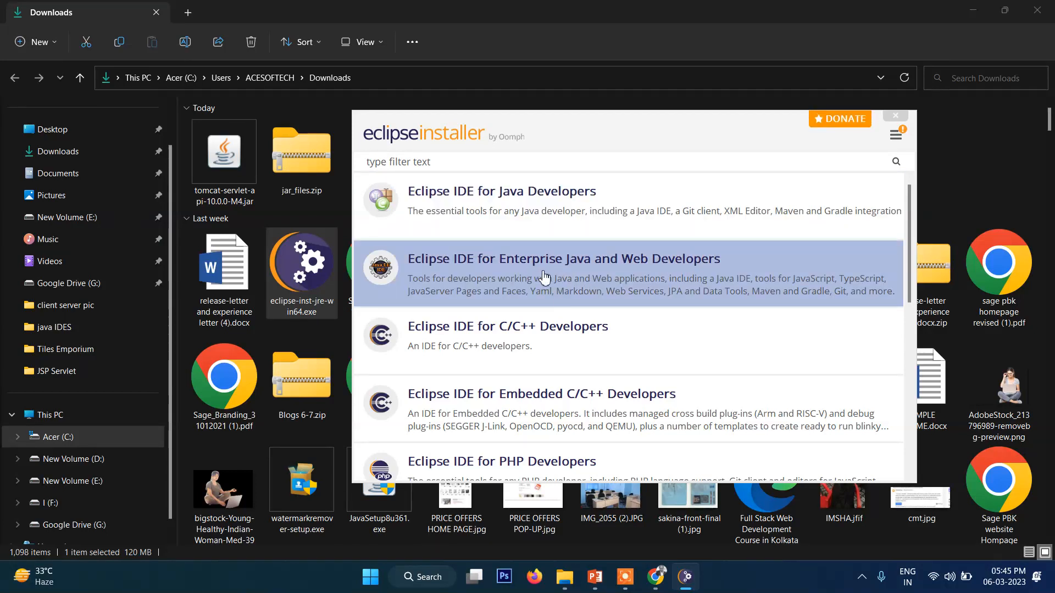
Install Eclipse IDE for Enterprise Java and Web Developers with JRE 17.0.6 into D:\jee-2022-12.
left_click(589, 261)
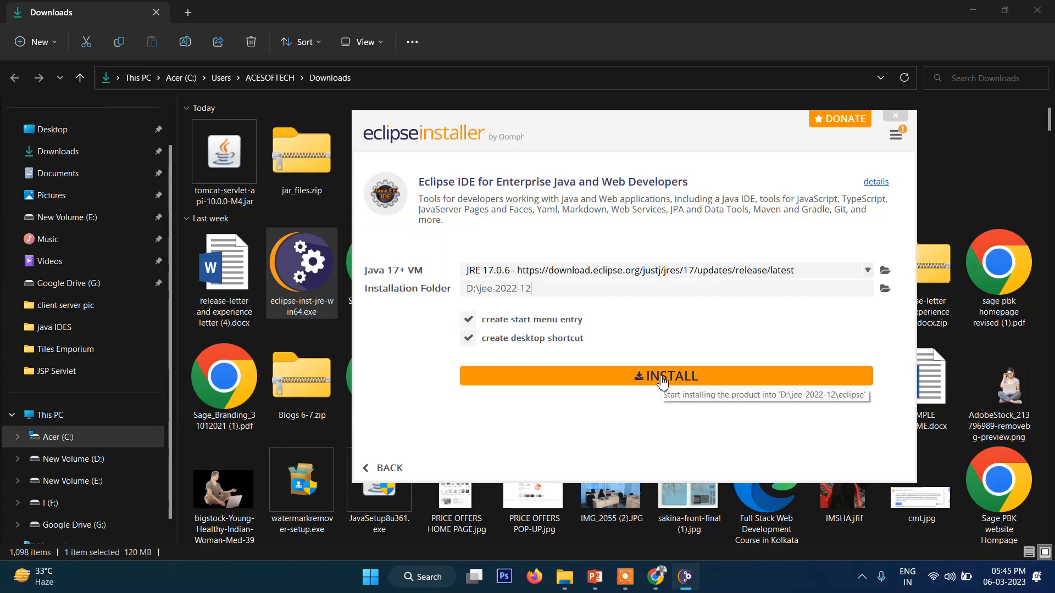
left_click(661, 378)
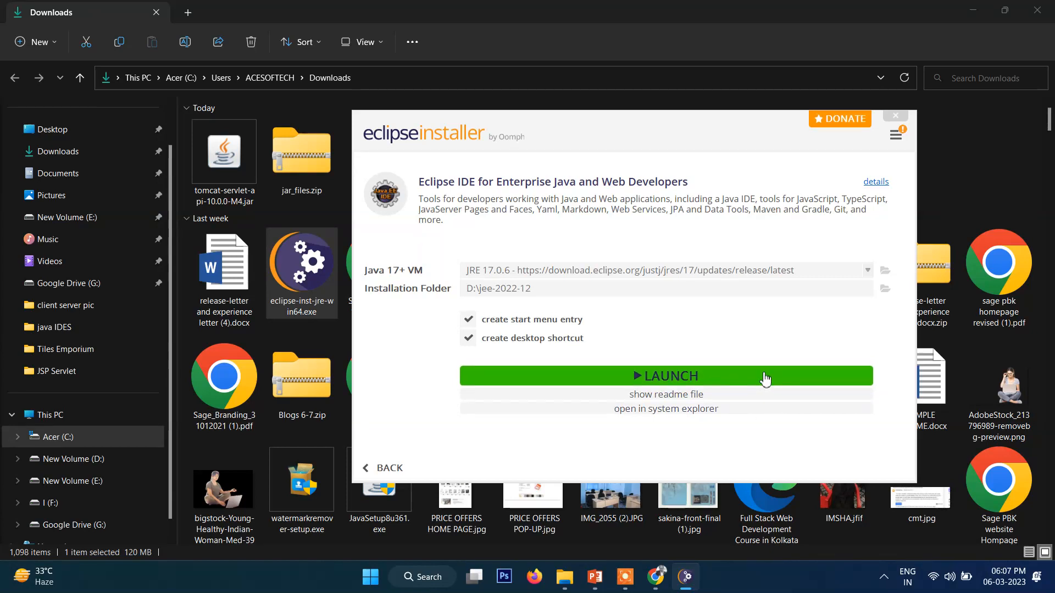
Launch the installed Eclipse IDE with the default eclipse-workspace directory as its workspace.
left_click(766, 379)
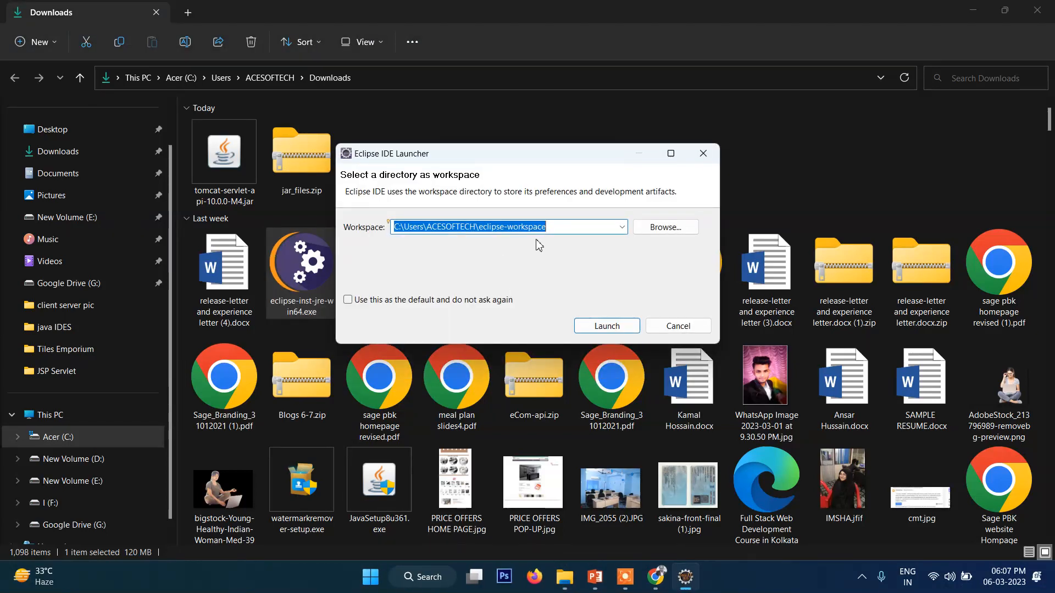
left_click(571, 230)
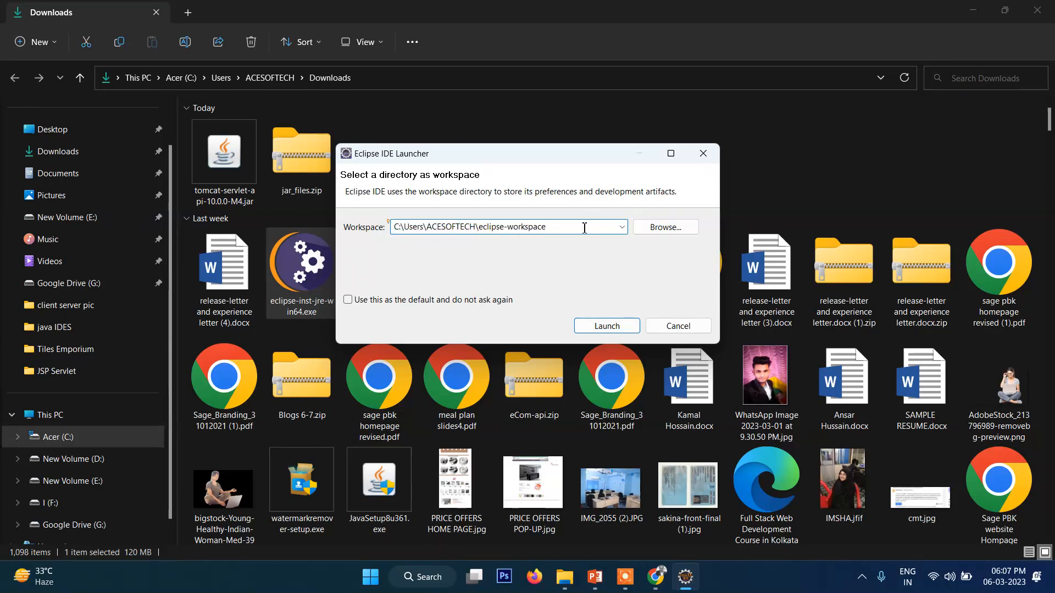
left_click(606, 330)
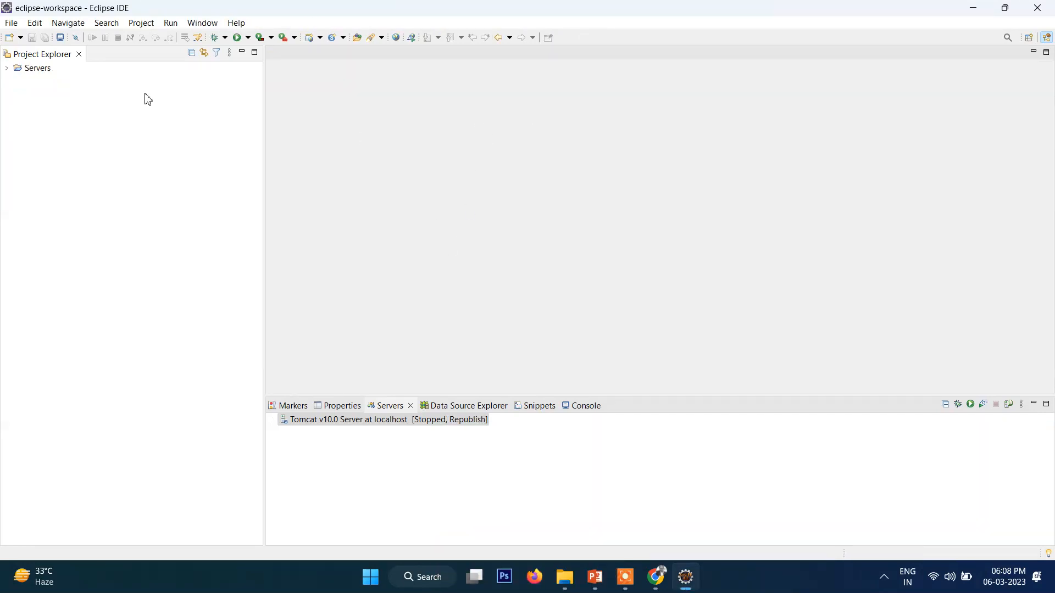
left_click(12, 24)
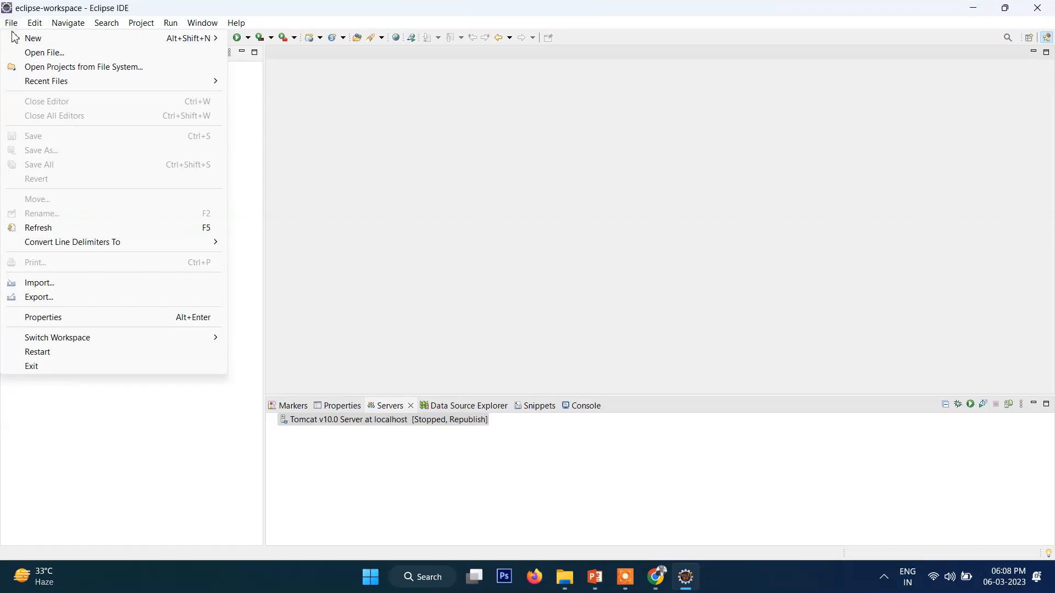
mouse_move(45, 39)
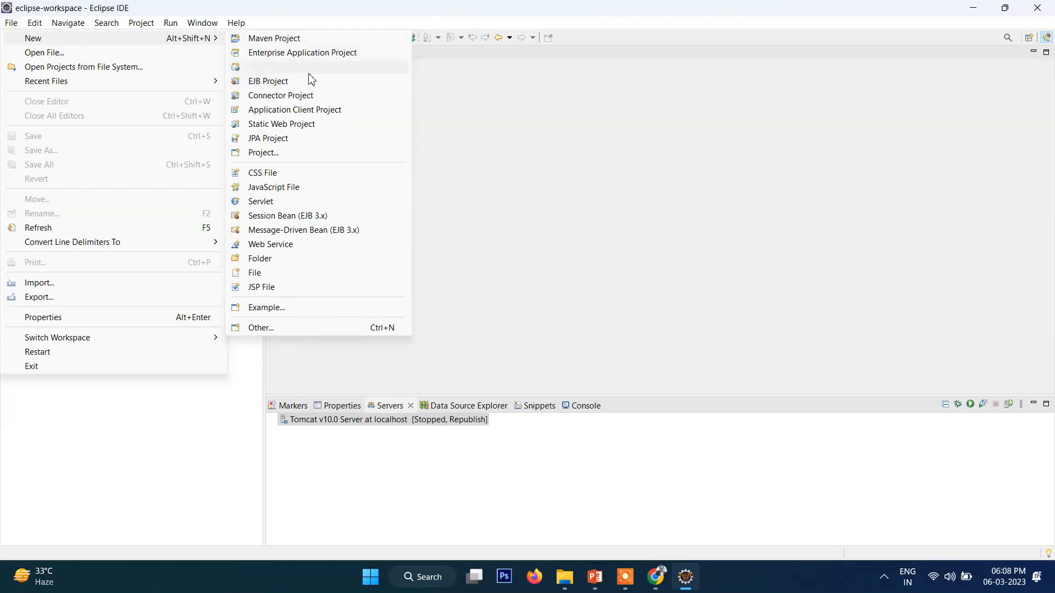
left_click(269, 328)
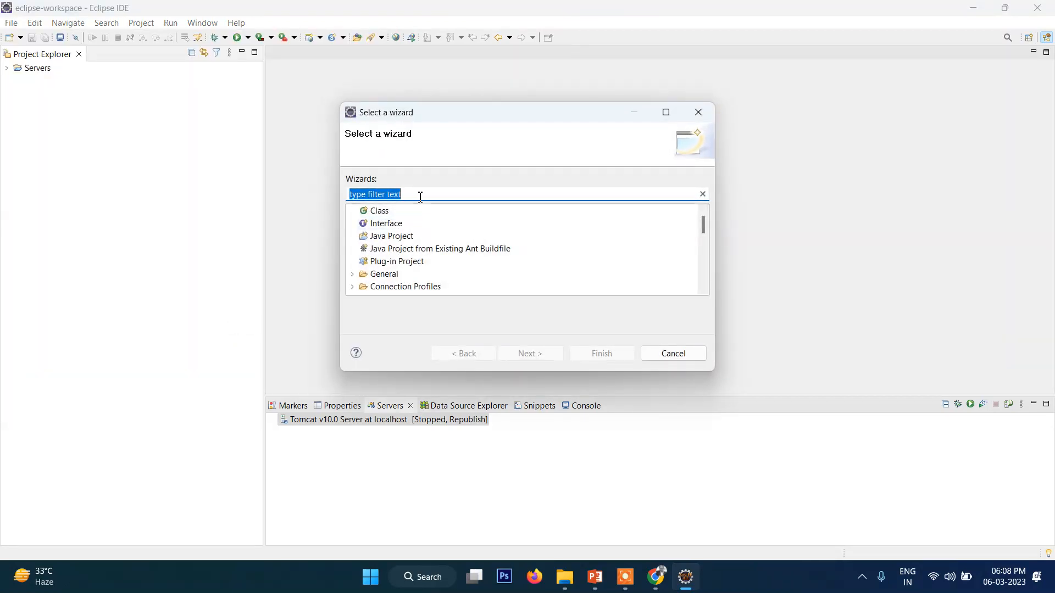
scroll(460, 270, "down", 7)
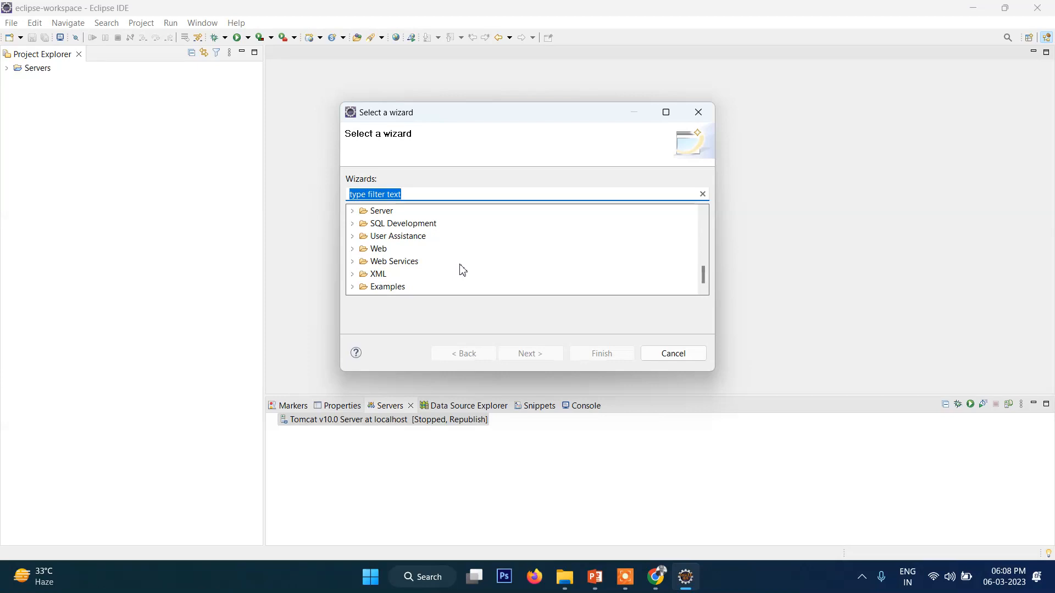
scroll(463, 270, "up", 1)
scroll(463, 270, "down", 1)
scroll(479, 279, "up", 6)
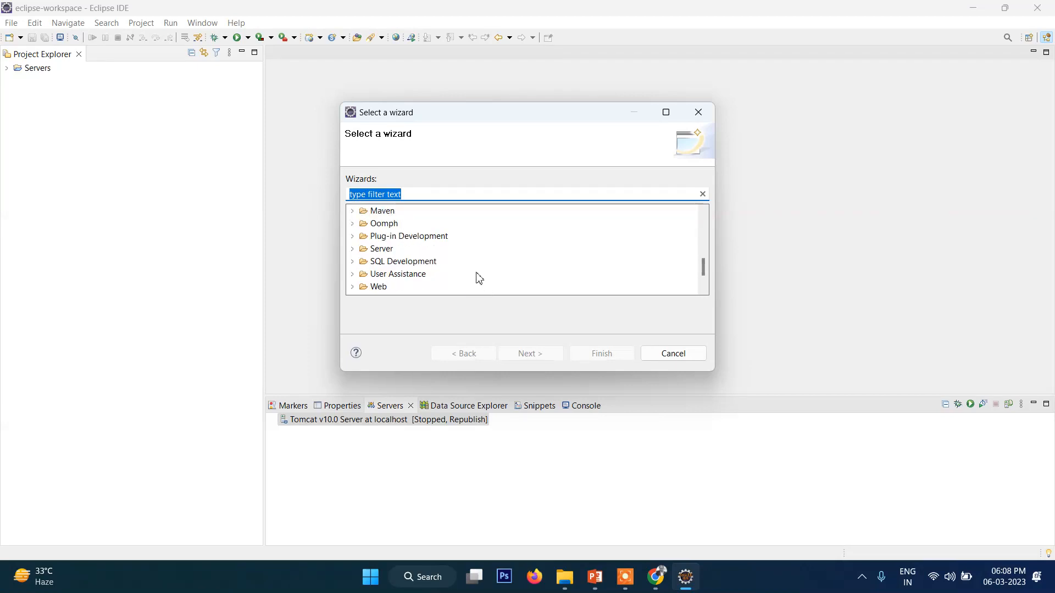
scroll(479, 280, "up", 1)
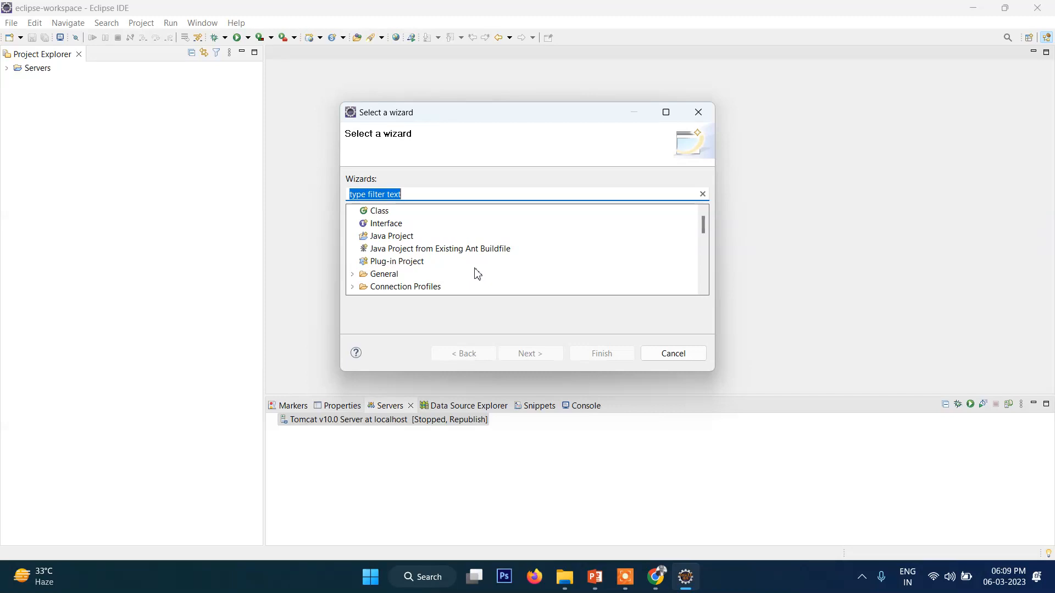
type("dyba")
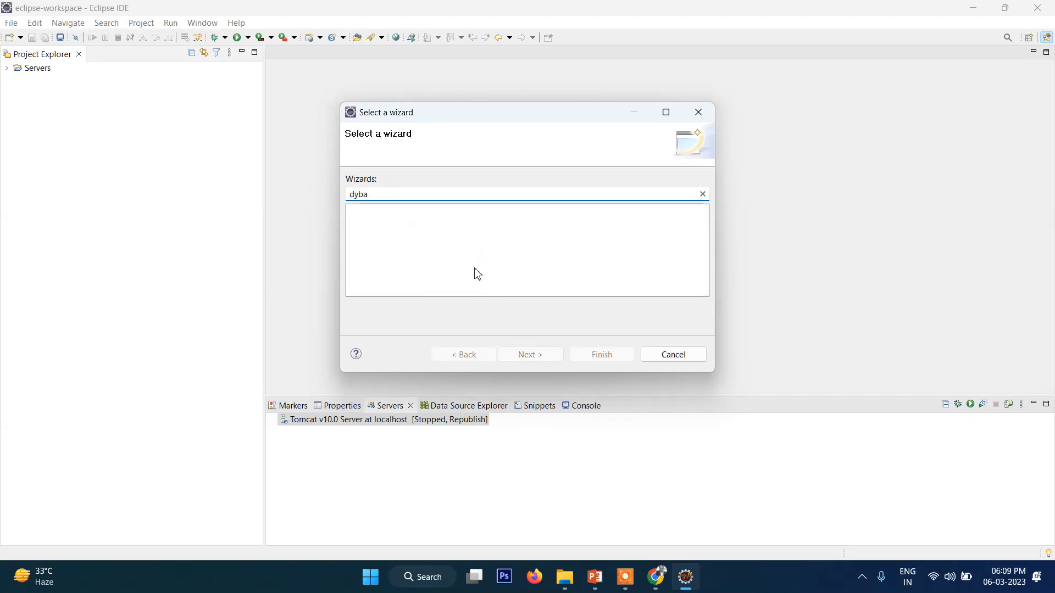
key("BackSpace")
key("BackSpace")
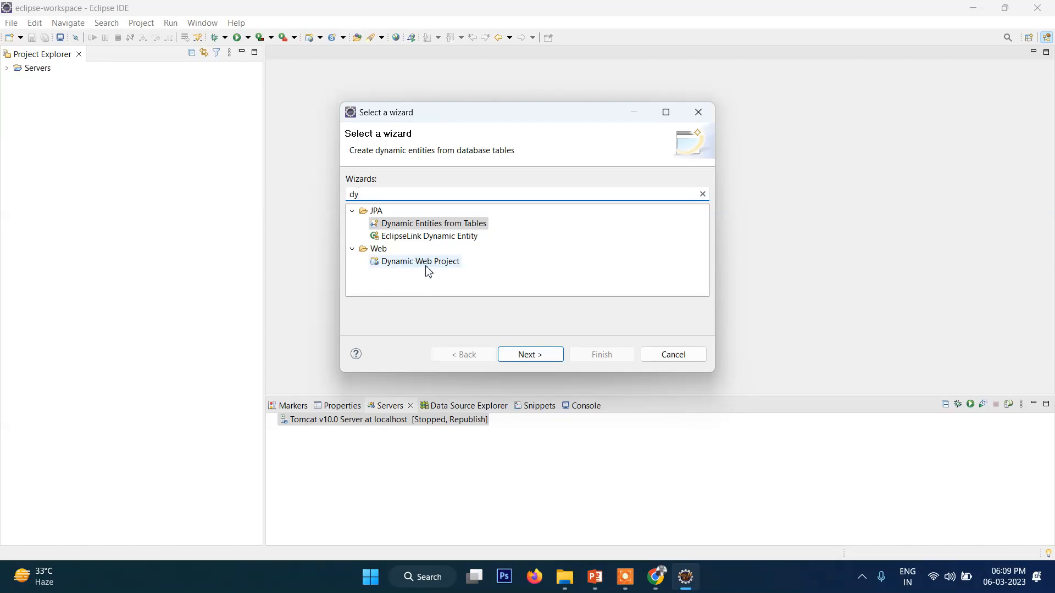
left_click(676, 355)
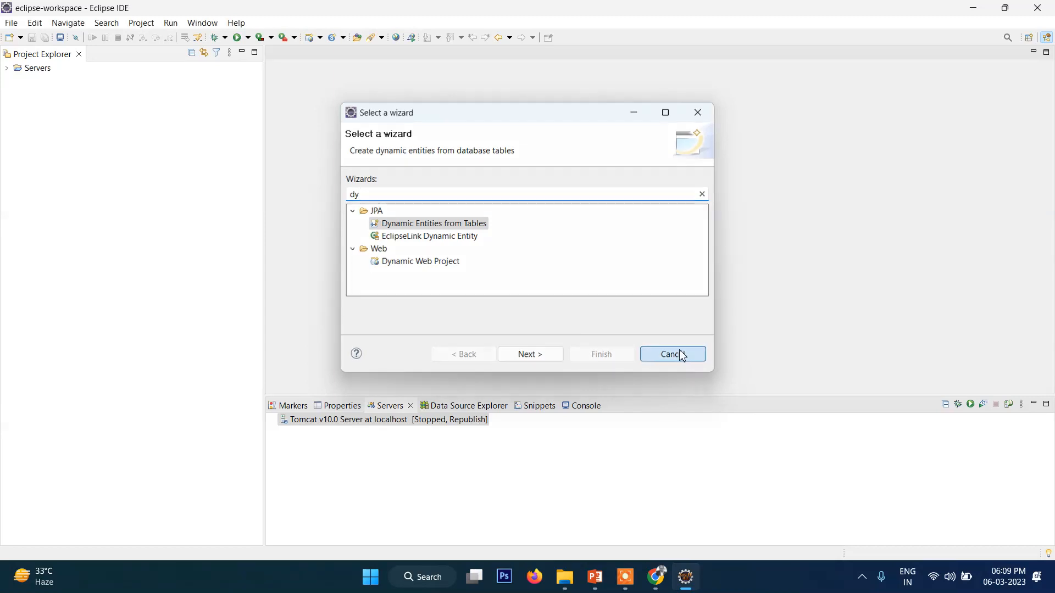
Start a new Dynamic Web Project and enter Firstproject as the project name.
left_click(11, 23)
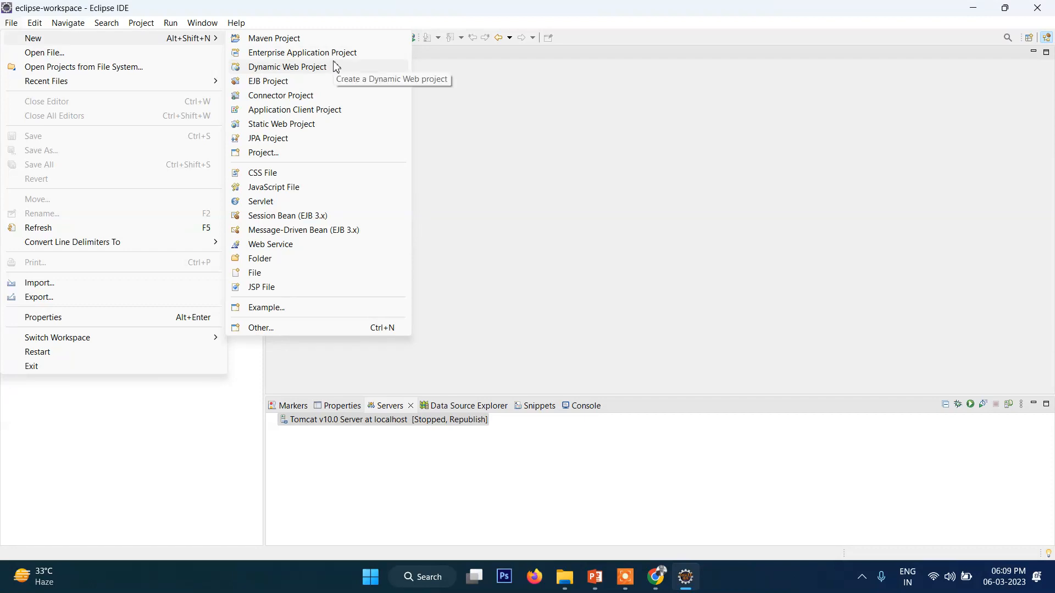
left_click(302, 72)
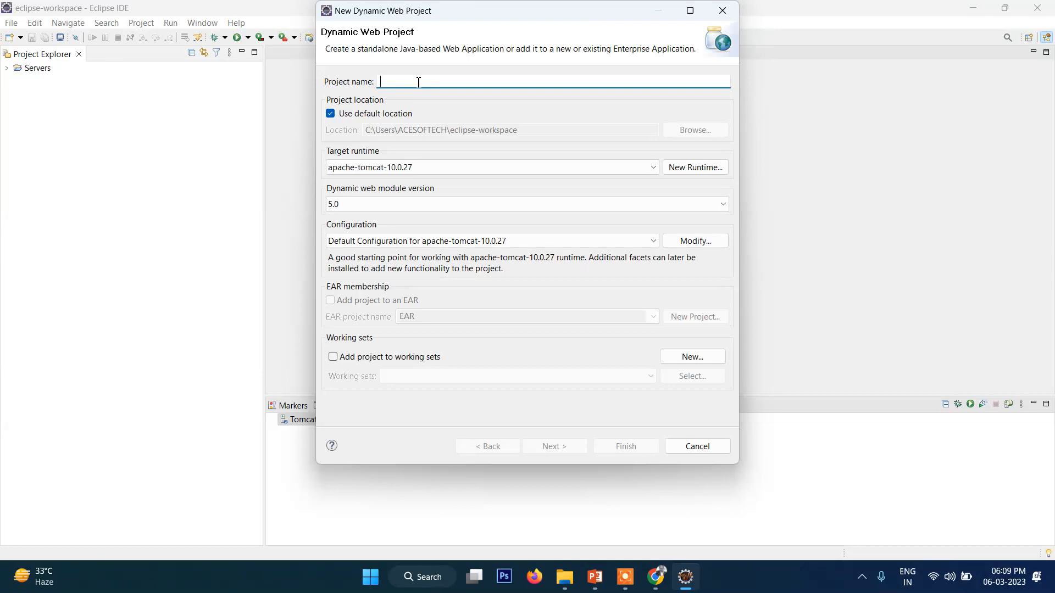
type("First")
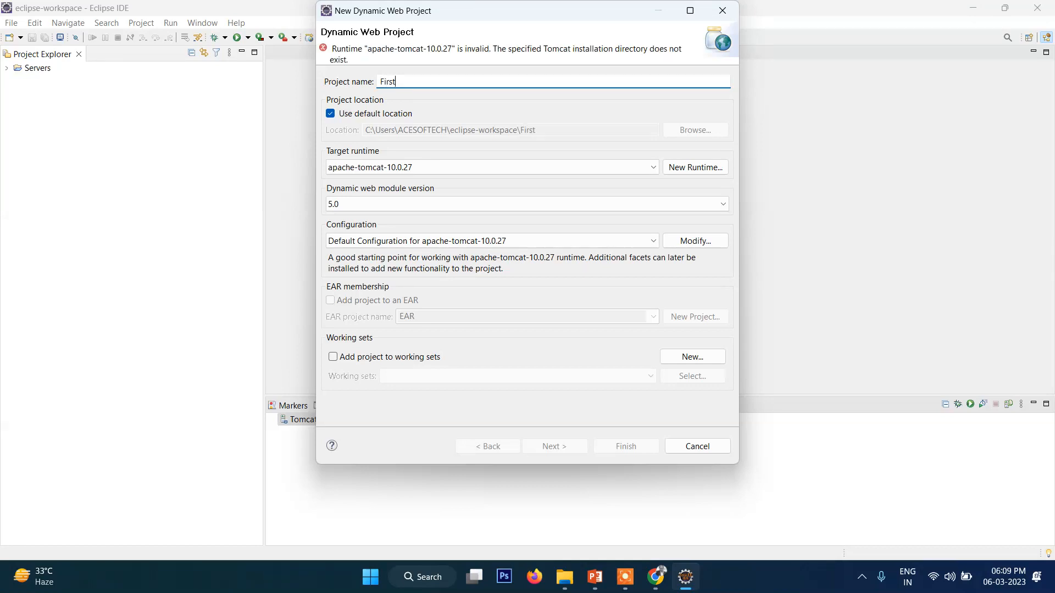
type("project")
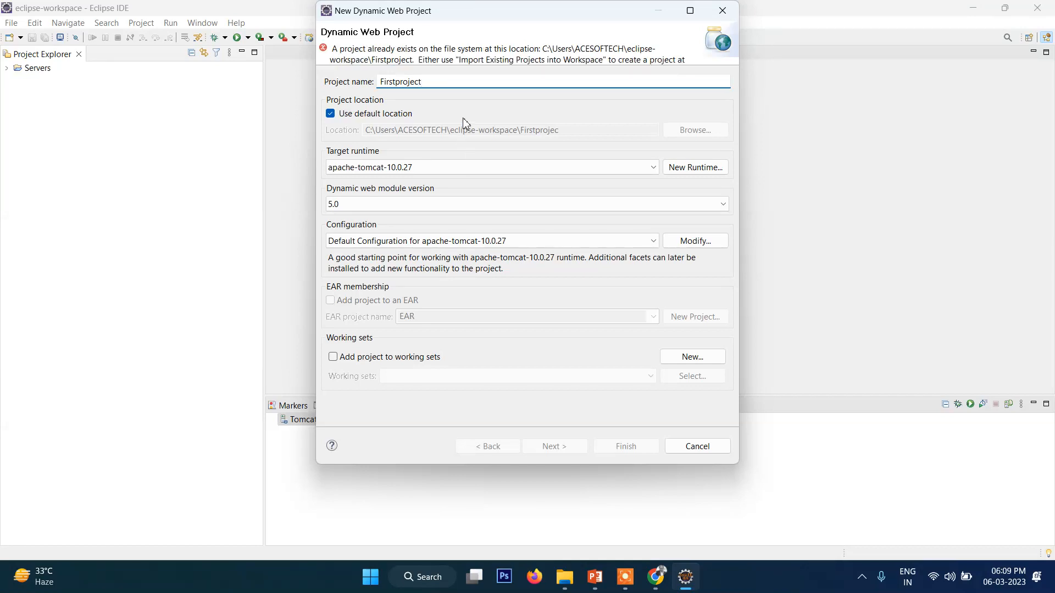
Try MyProj as the project name, check the runtime error message, and close the new project dialog.
left_click_drag(447, 77, 376, 78)
left_click_drag(455, 83, 350, 88)
type("MyProj")
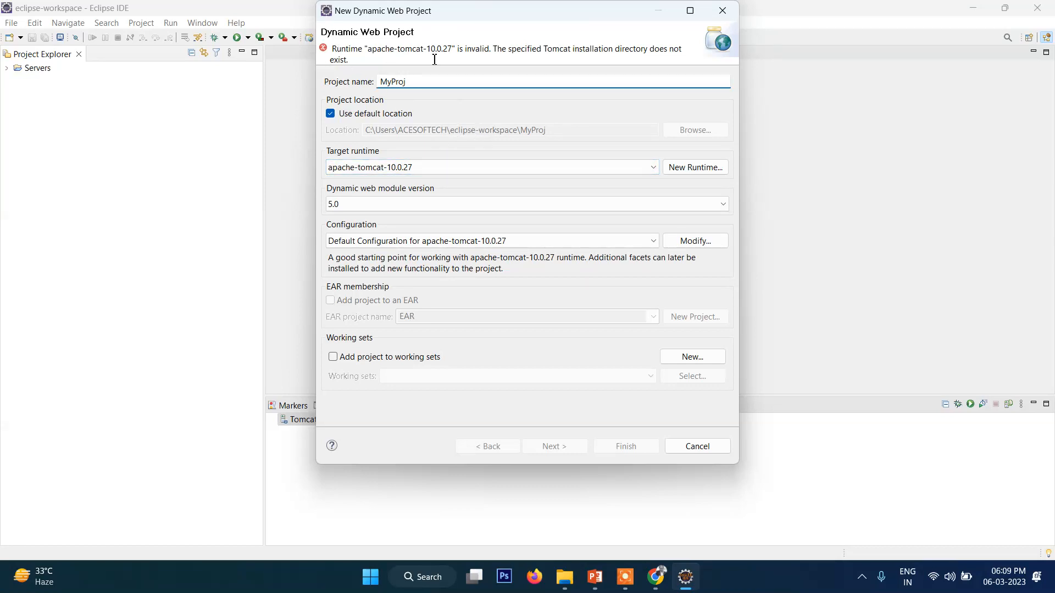
left_click_drag(382, 50, 449, 51)
left_click(449, 50)
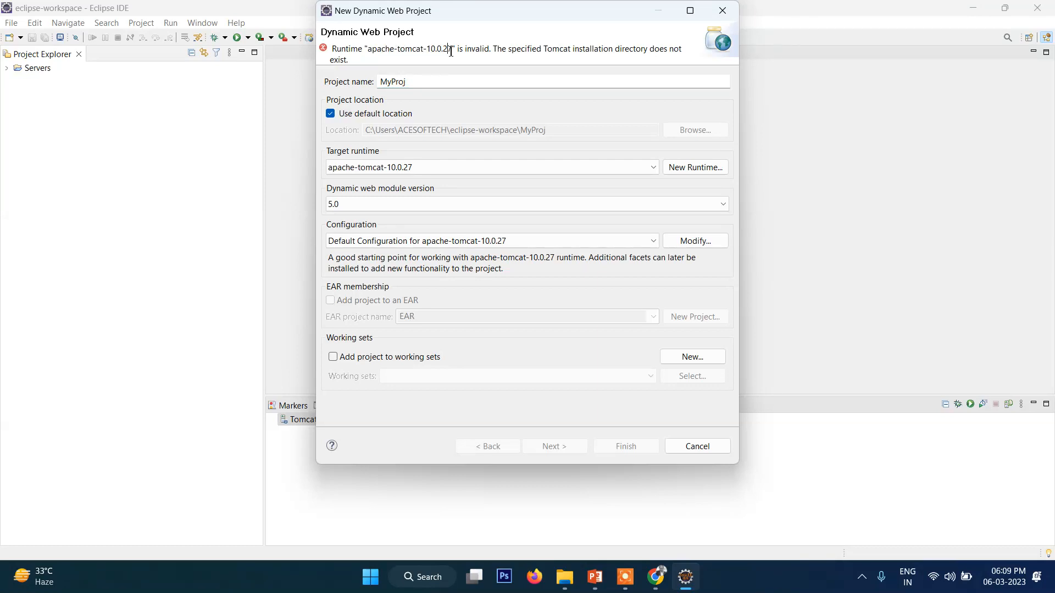
left_click(722, 10)
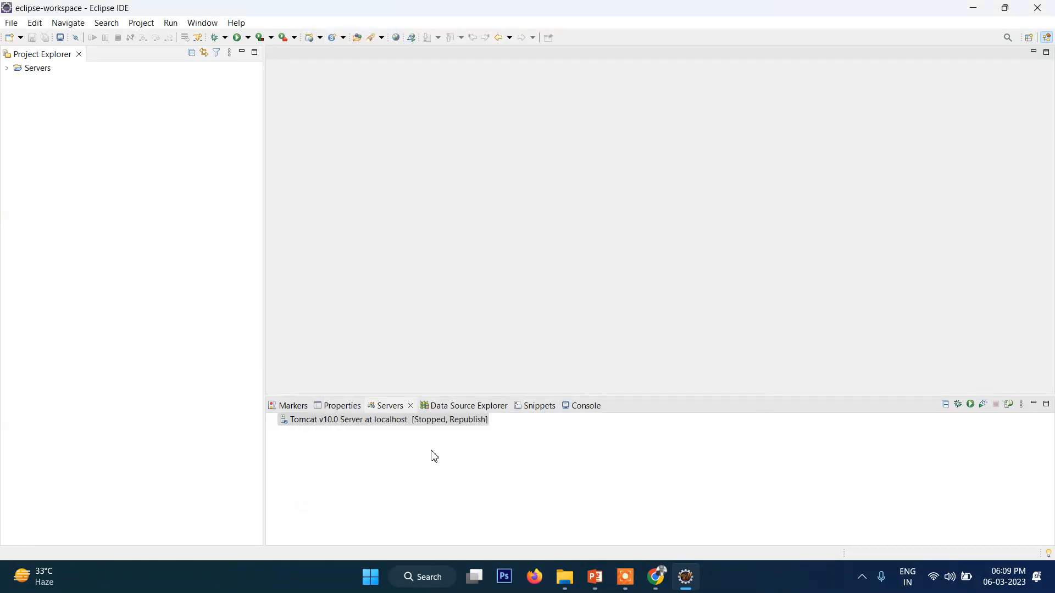